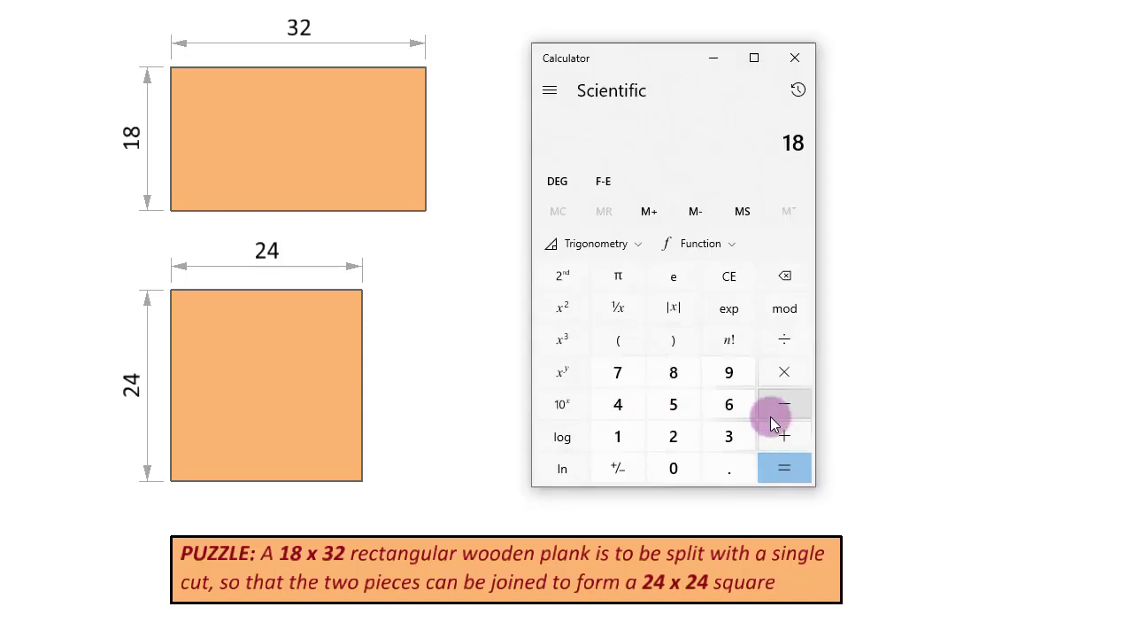
- Multiply 18 by 32 to get the rectangle's area, 576
{"action": "left_click", "coordinate": [785, 372]}
{"action": "left_click", "coordinate": [729, 436]}
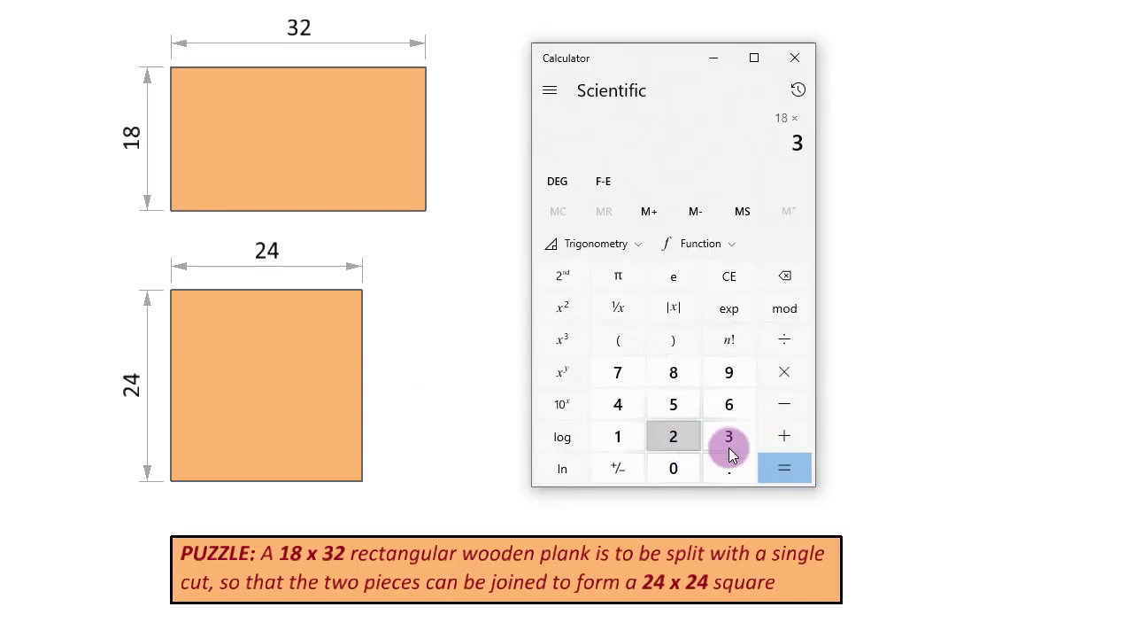
{"action": "left_click", "coordinate": [673, 436]}
{"action": "left_click", "coordinate": [785, 468]}
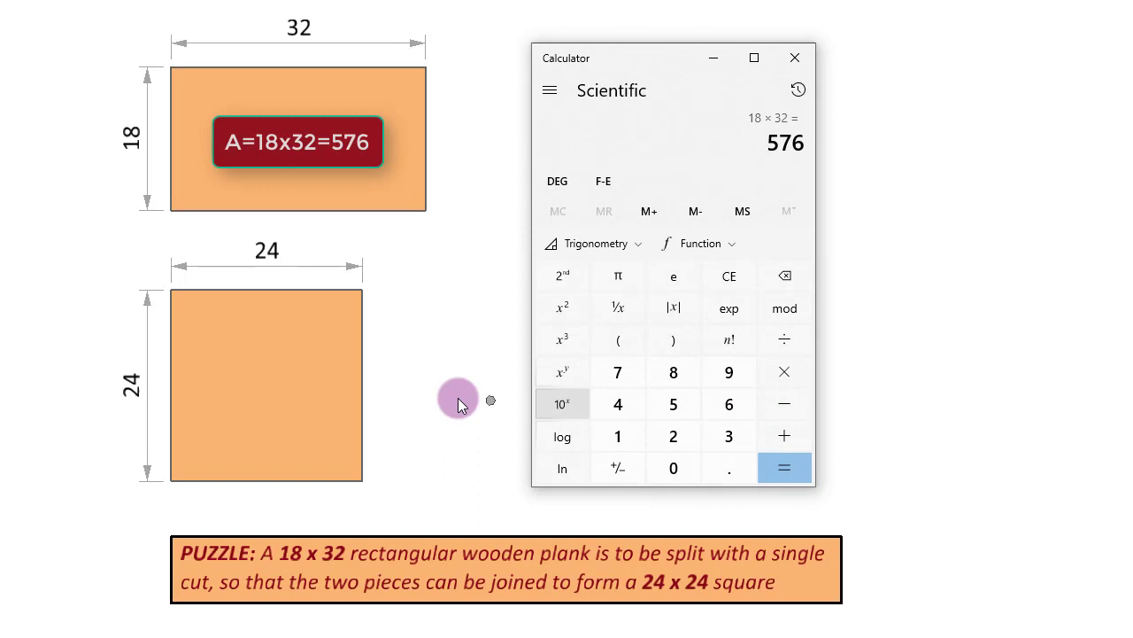
- Multiply 24 by 24 to confirm the square's area is also 576
{"action": "left_click", "coordinate": [673, 436]}
{"action": "left_click", "coordinate": [618, 404]}
{"action": "left_click", "coordinate": [785, 372]}
{"action": "left_click", "coordinate": [673, 435]}
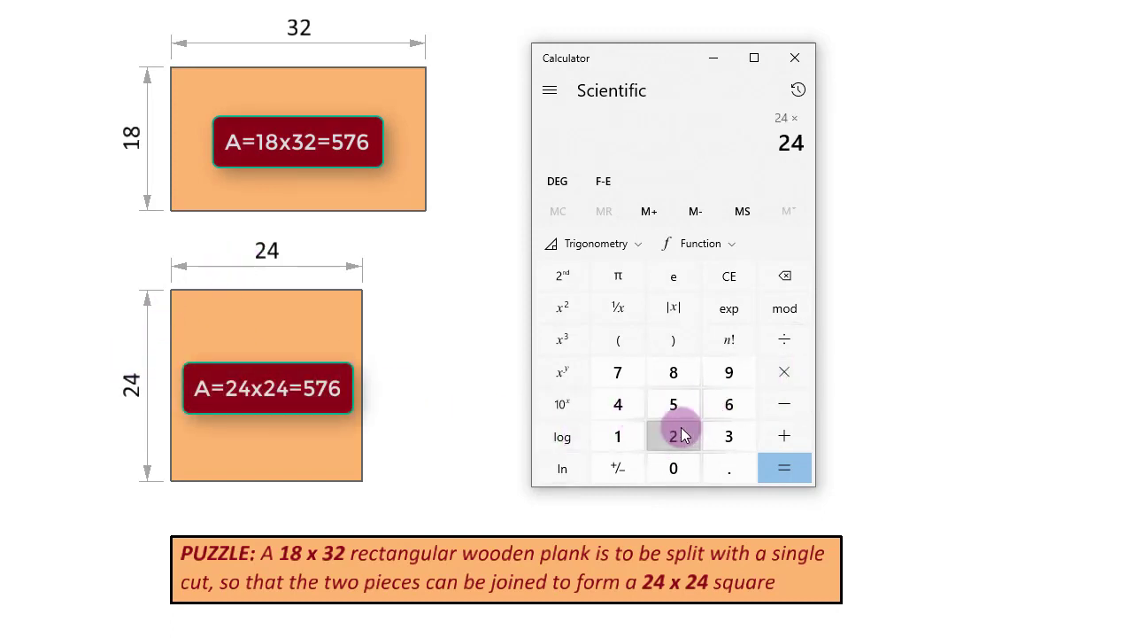
{"action": "left_click", "coordinate": [618, 404]}
{"action": "left_click", "coordinate": [785, 468]}
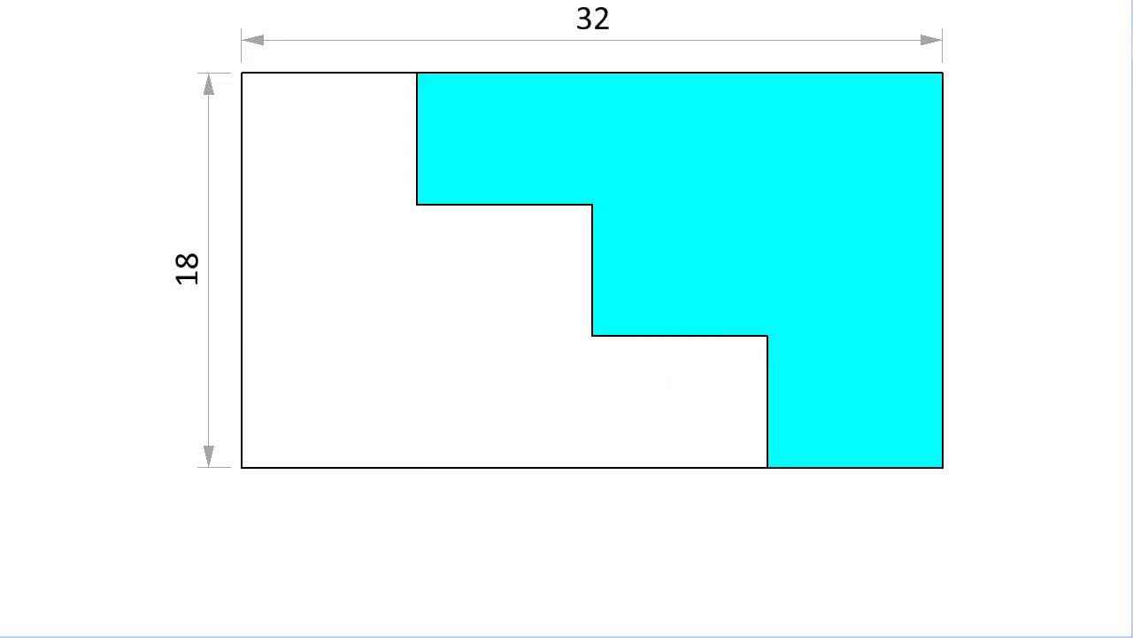
- Move the green staircase piece down and right beneath the blue piece to form a square
{"action": "left_click", "coordinate": [407, 84]}
{"action": "left_click_drag", "start_coordinate": [394, 93], "coordinate": [595, 202]}
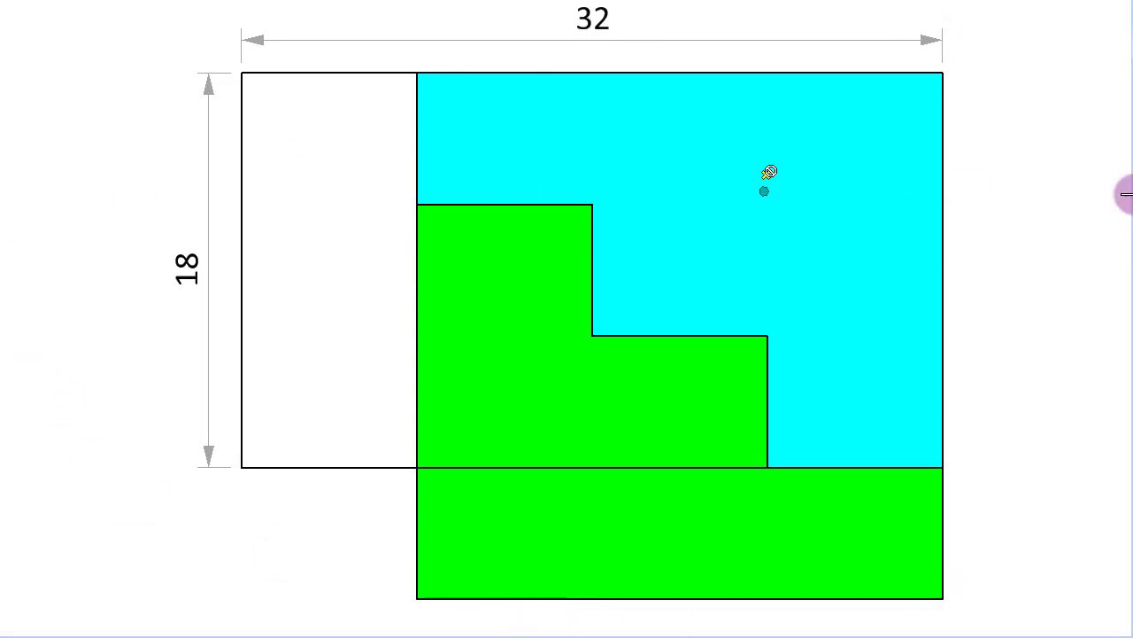
- Dimension the assembled square's height and width as 24 and 24
{"action": "left_click", "coordinate": [418, 75]}
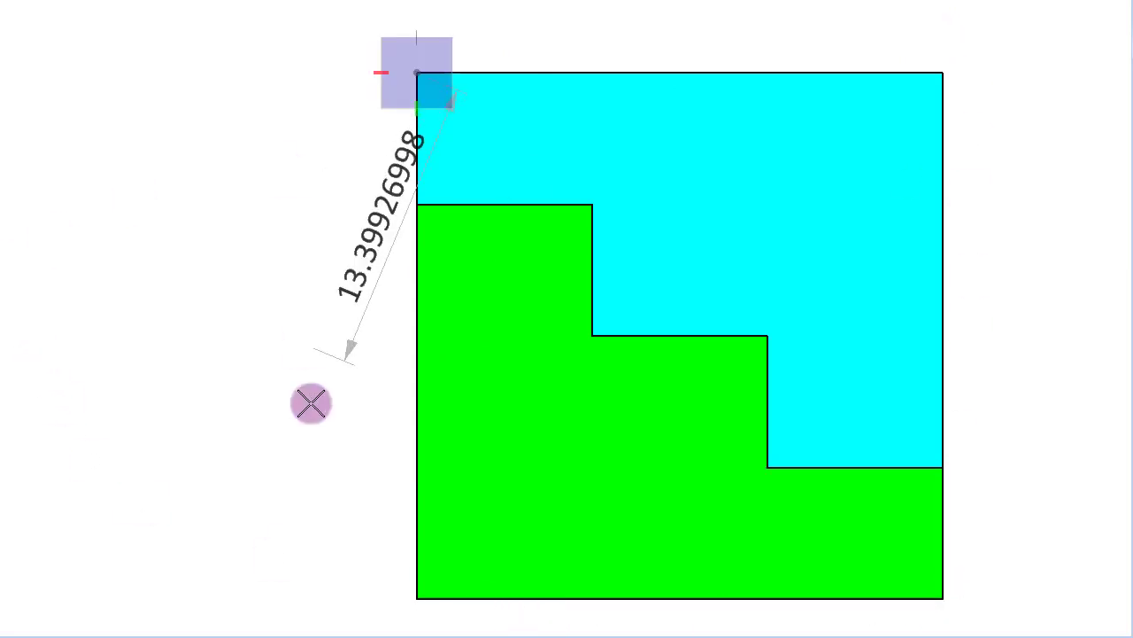
{"action": "left_click", "coordinate": [418, 599]}
{"action": "left_click", "coordinate": [381, 540]}
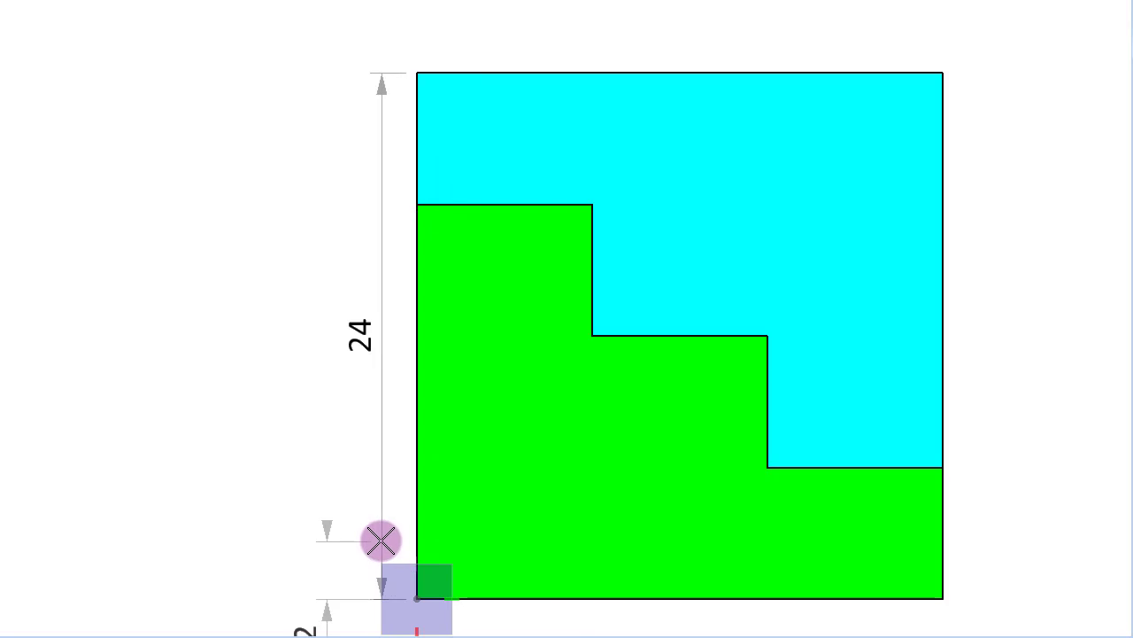
{"action": "left_click", "coordinate": [418, 74]}
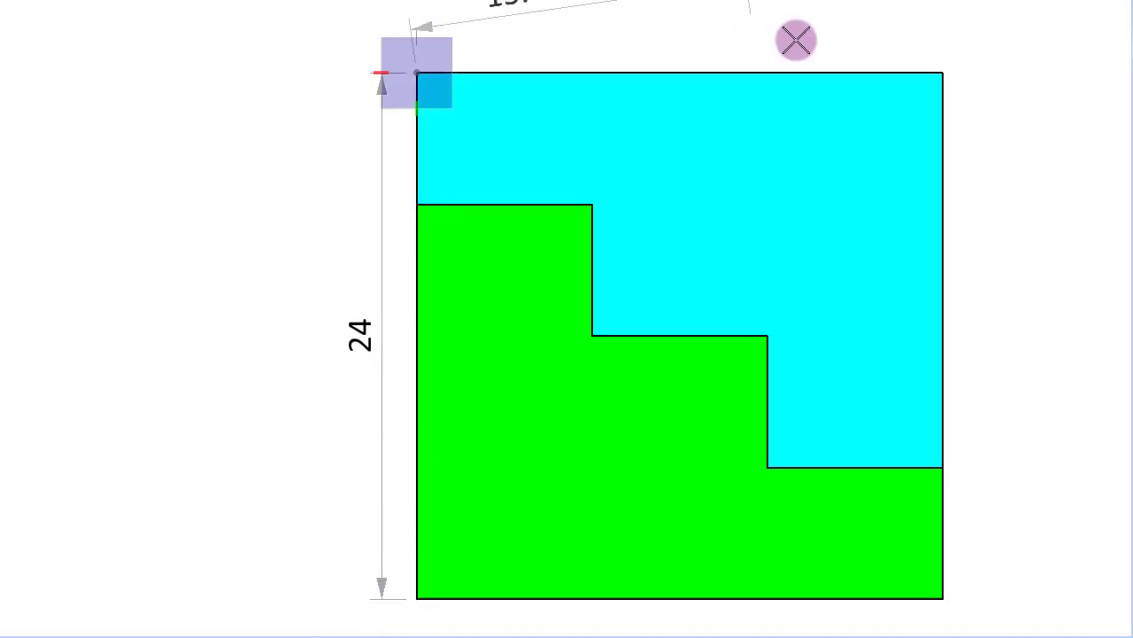
{"action": "left_click", "coordinate": [944, 75]}
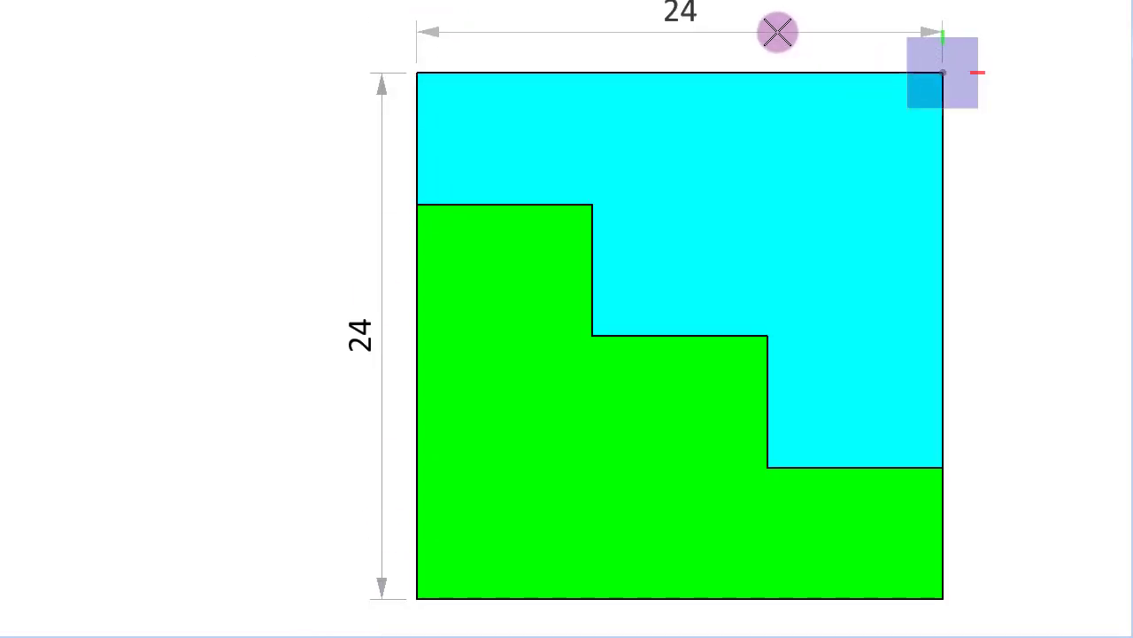
{"action": "left_click", "coordinate": [781, 41]}
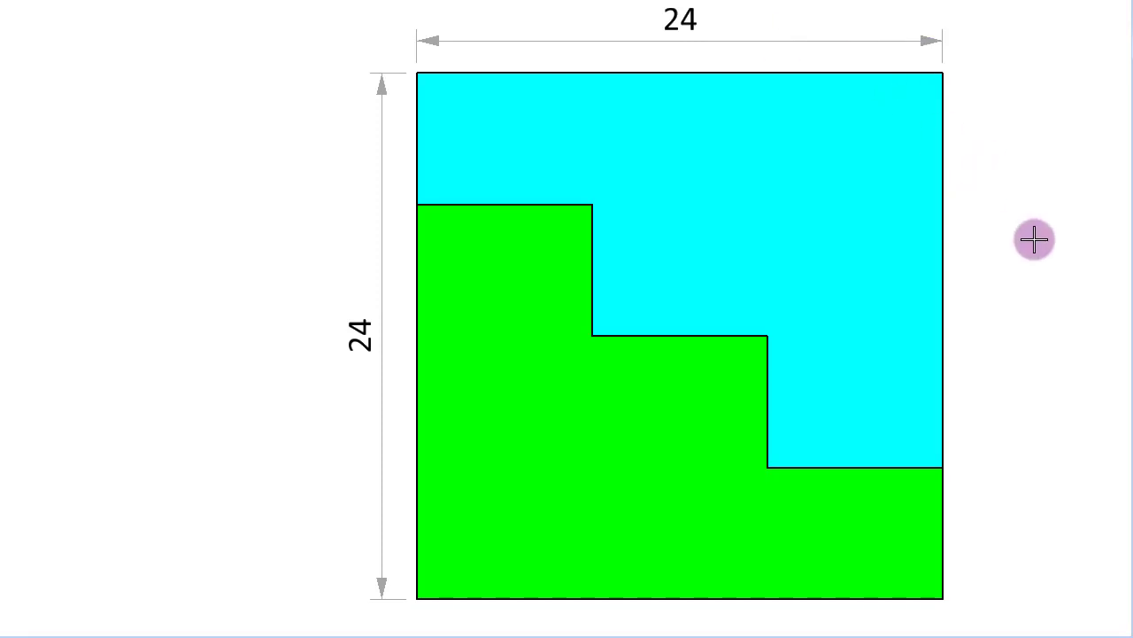